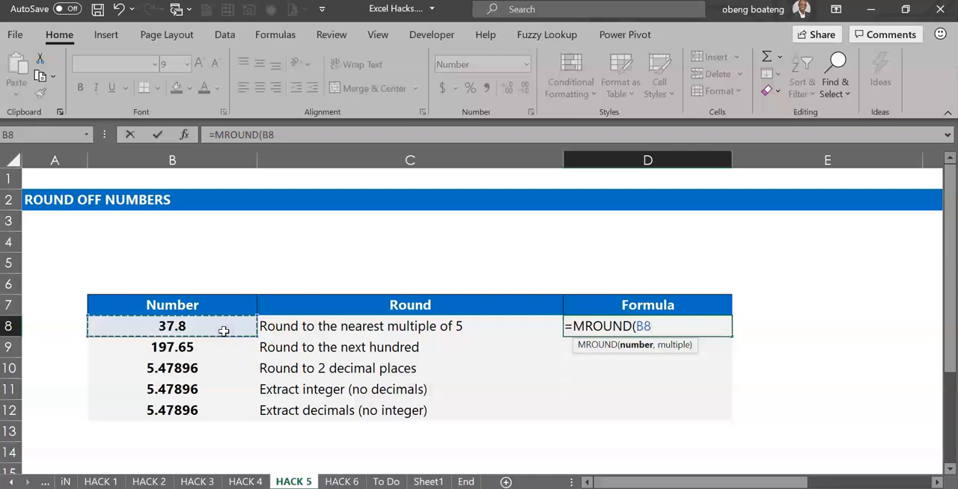
Complete the MROUND formula in D8 so it rounds B8 to the nearest multiple of 5
type(",5)")
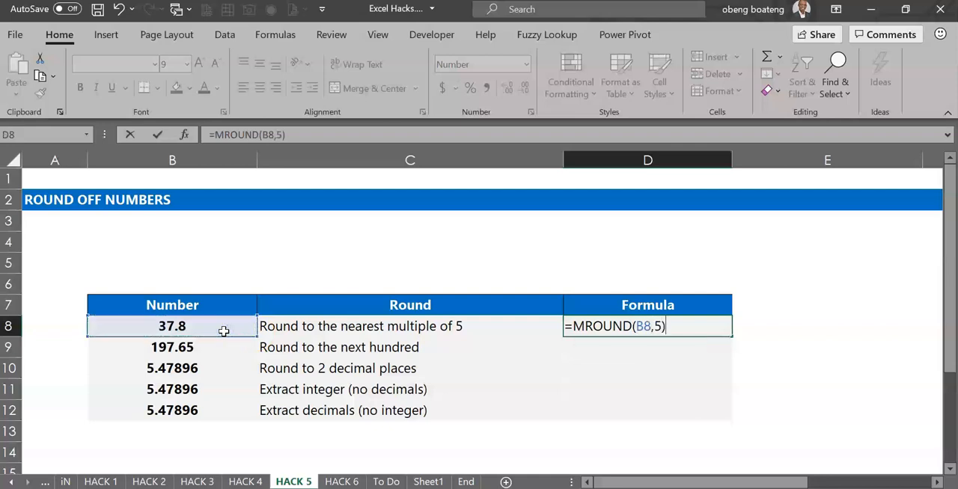
key("Return")
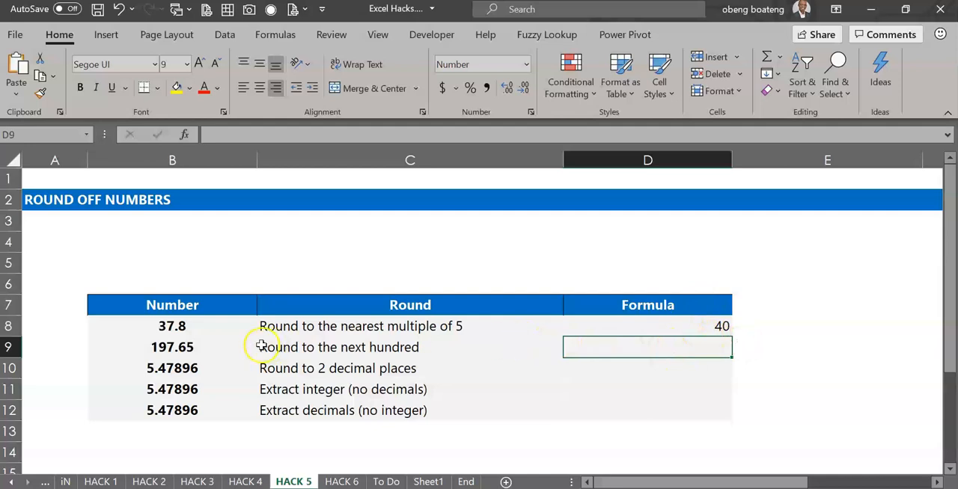
Enter a ROUND formula in D9 that rounds the number in B9 to the hundreds
left_click(207, 346)
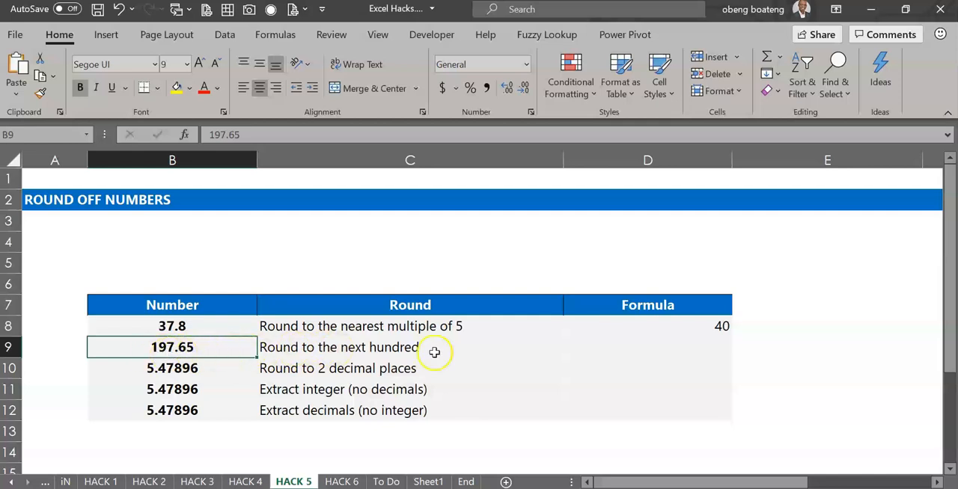
left_click(596, 352)
type("=ROU")
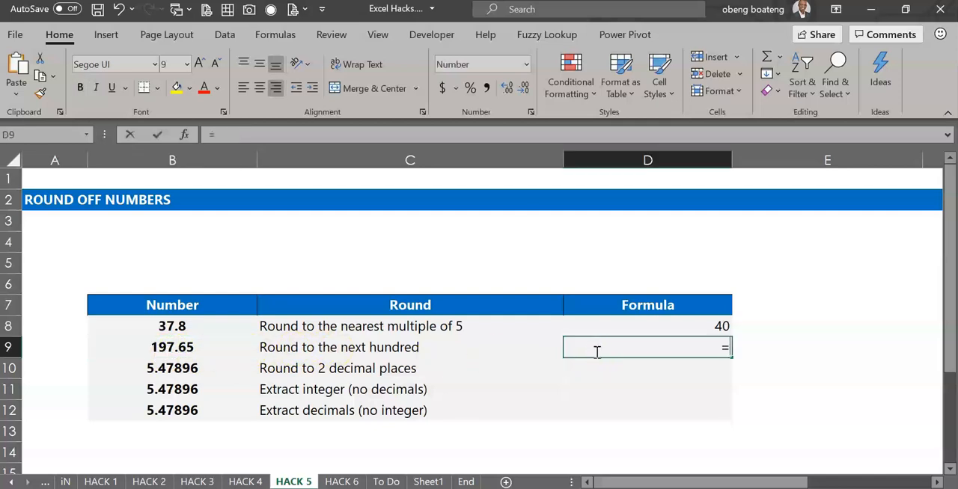
key("Tab")
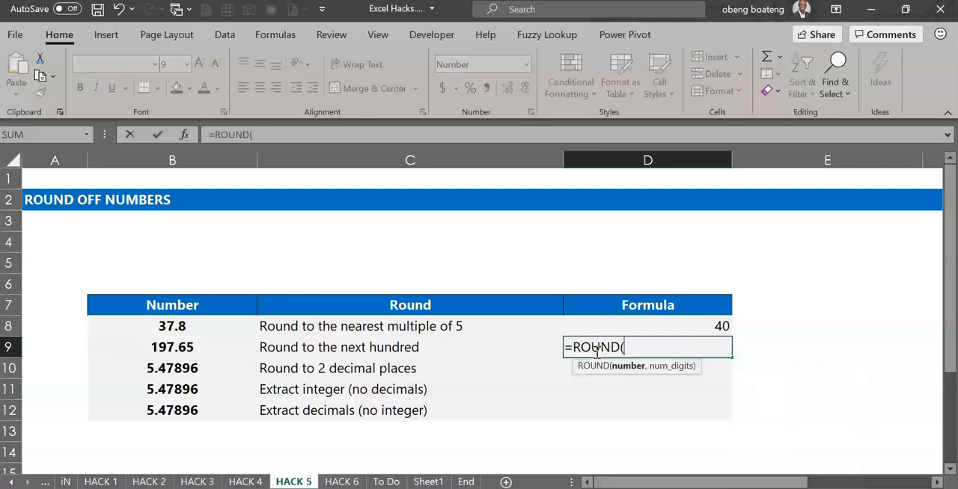
left_click(220, 350)
type(",")
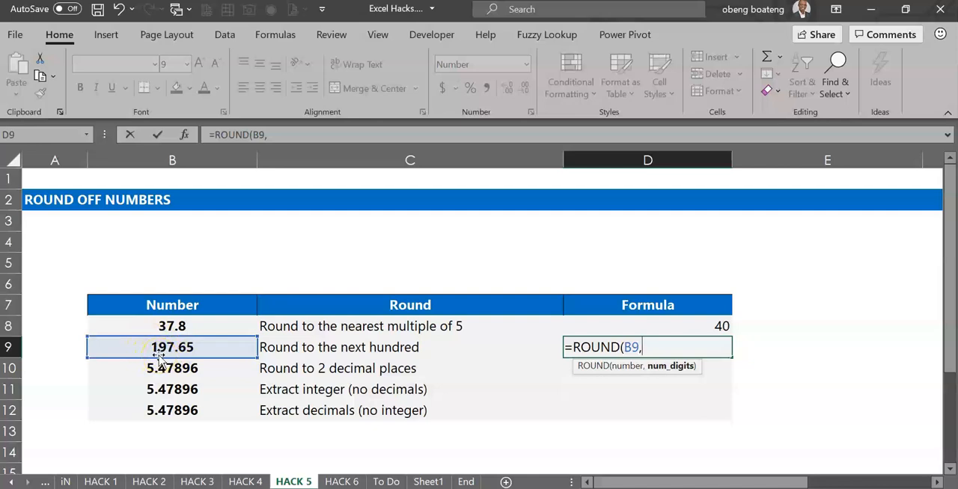
type("2)")
key("Return")
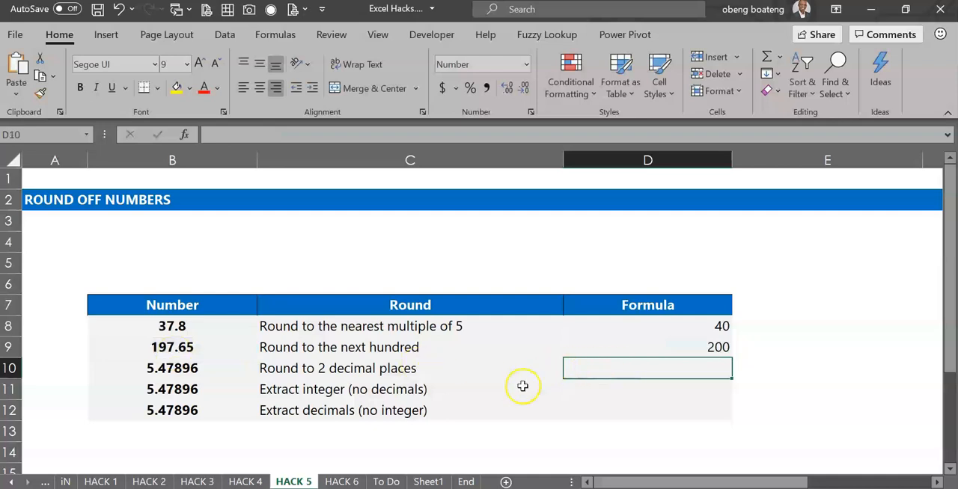
Enter a ROUND formula in D10 that rounds B10 to 2 decimal places
type("=ROUND(")
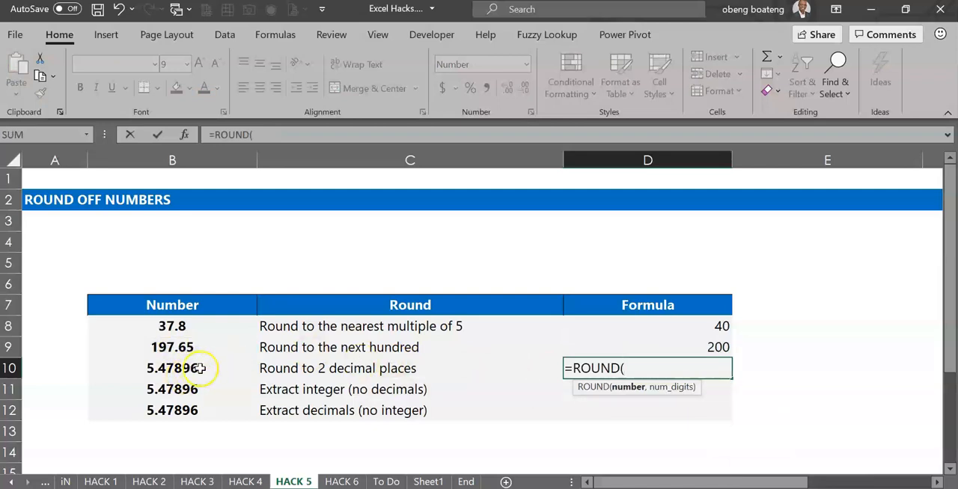
left_click(198, 369)
type(",")
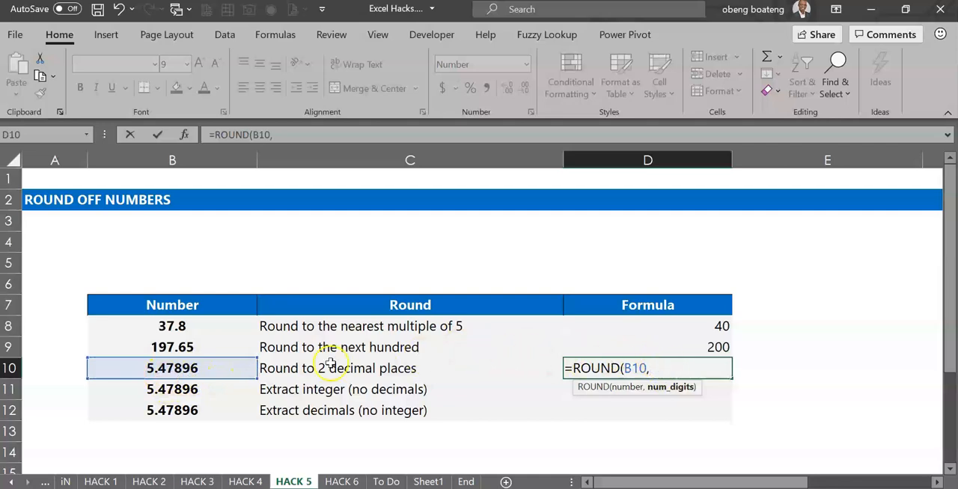
type("2")
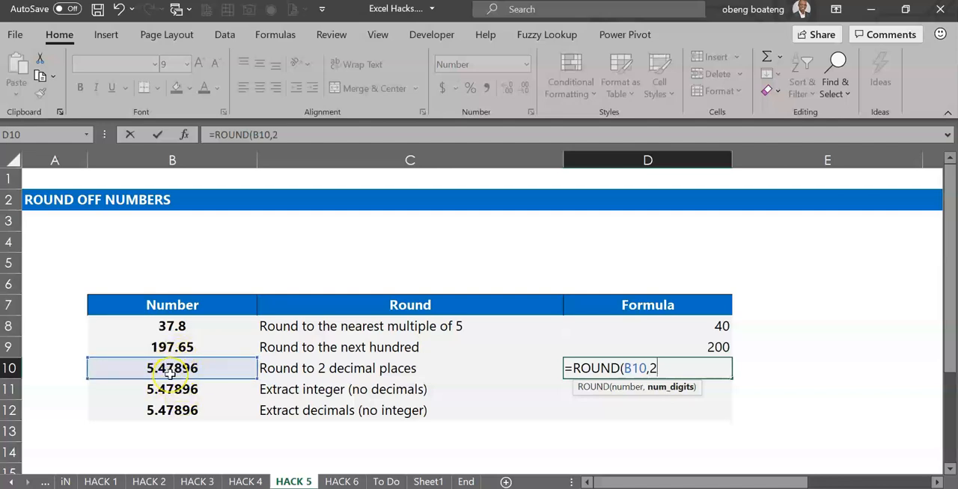
key("Return")
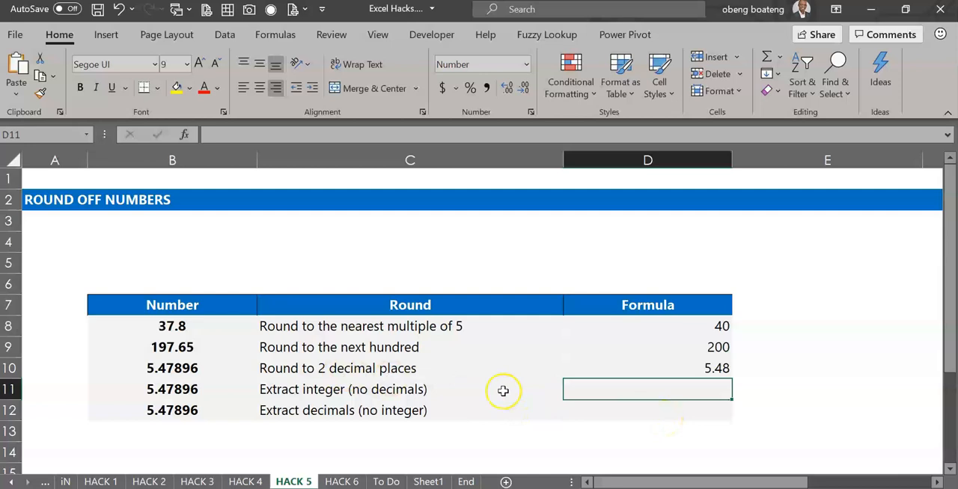
Enter =ROUND(B11,0) in D11 to reduce the number in B11 to an integer without decimals
left_click(190, 393)
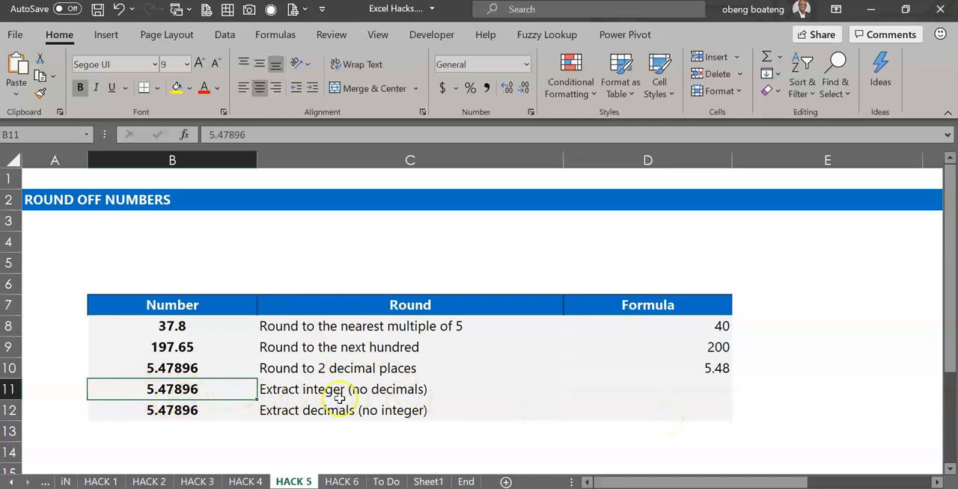
left_click(616, 396)
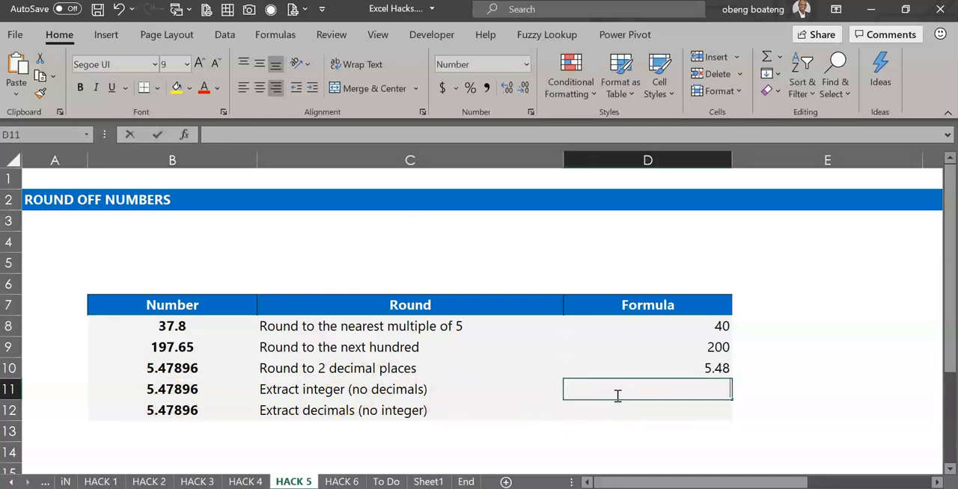
type("=ROUND(")
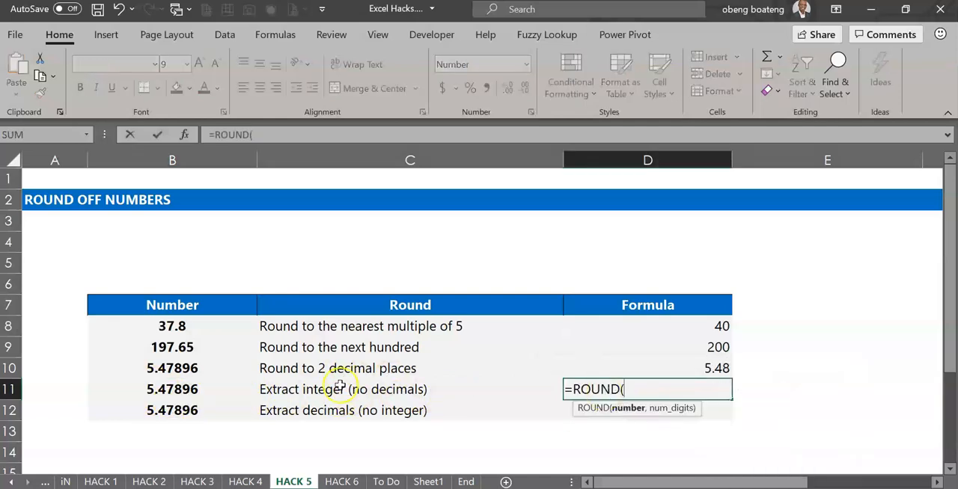
left_click(189, 388)
type(",")
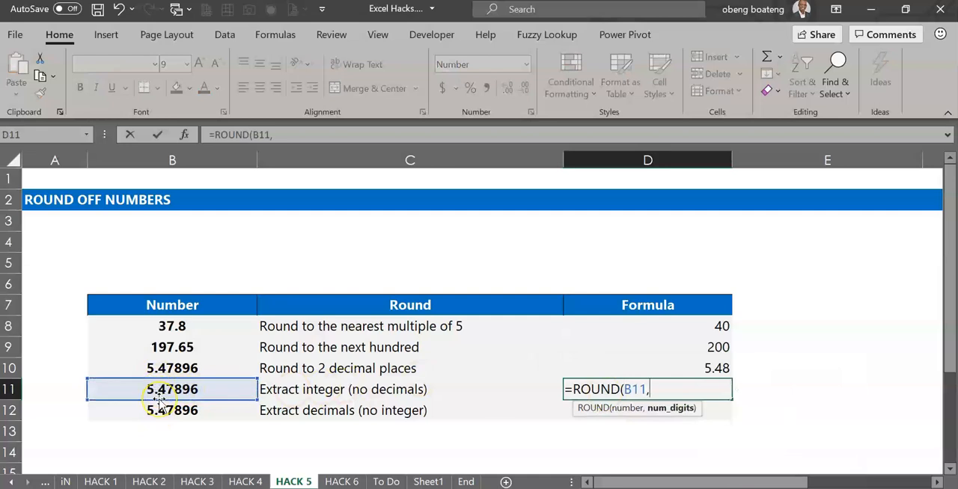
type("0)")
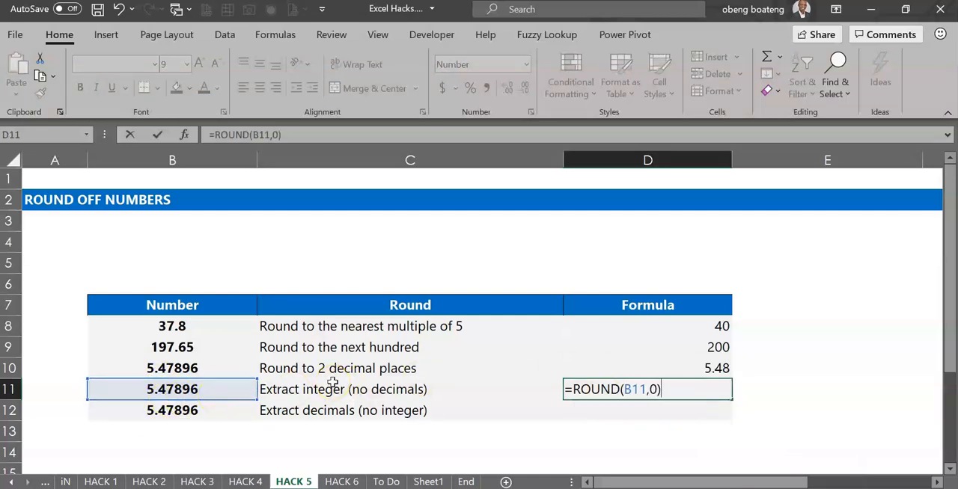
key("Return")
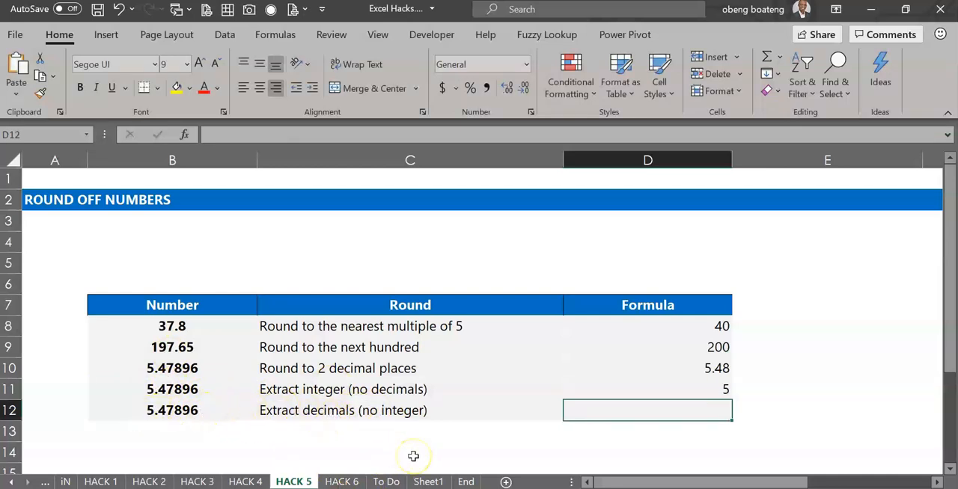
Enter =MOD(B12,1) in D12 to extract only the decimals of the number in B12
type("=MOD")
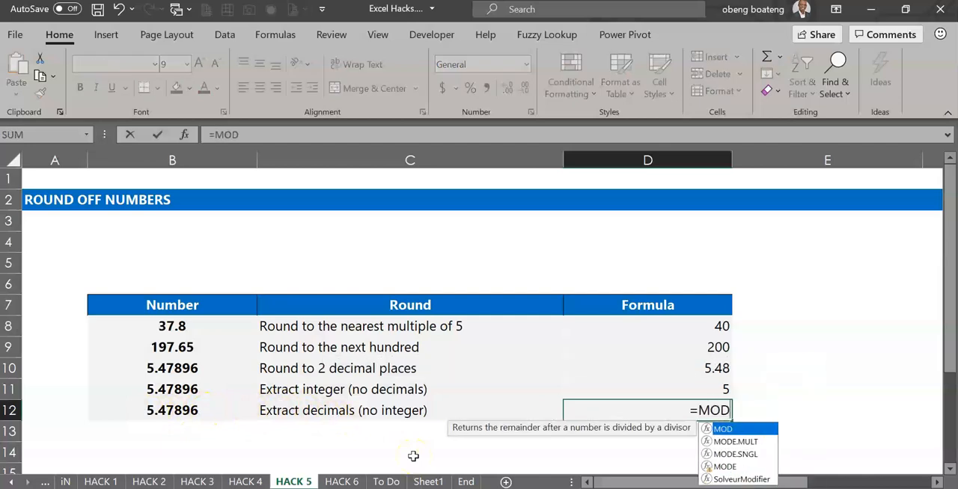
type("(")
key("BackSpace")
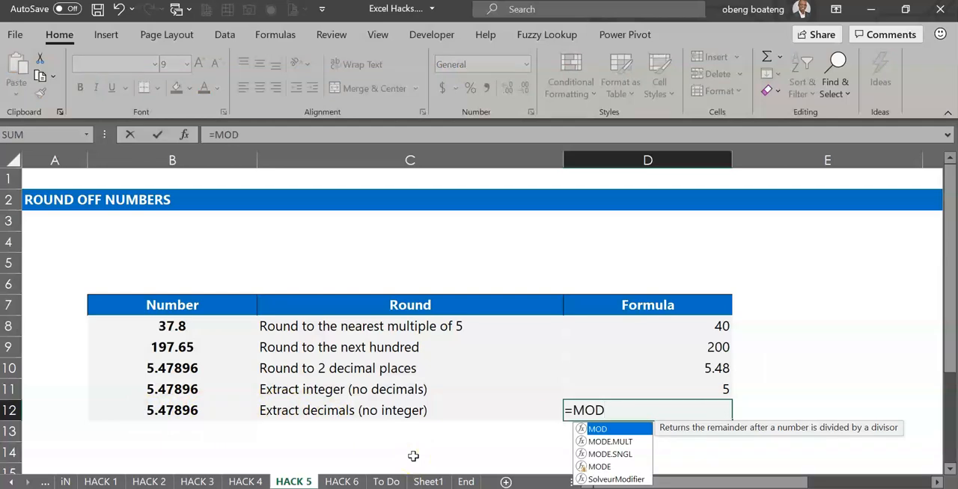
type("(")
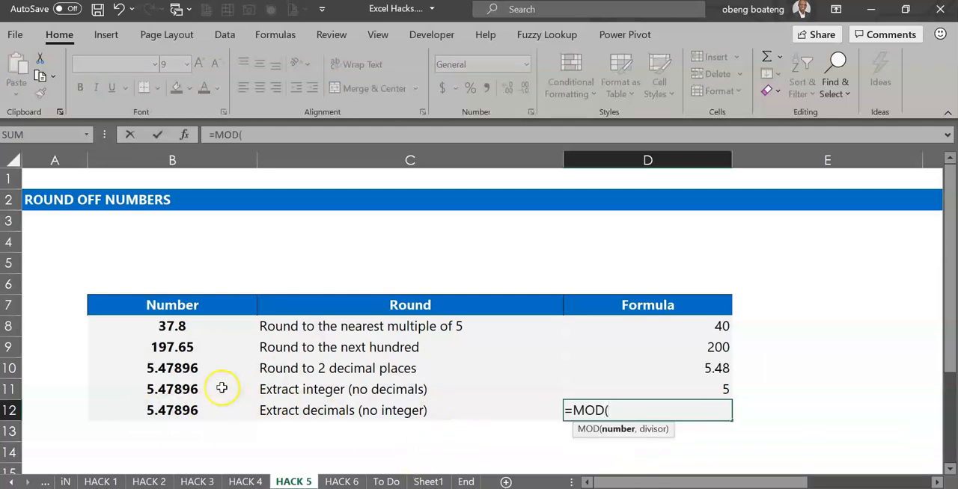
left_click(197, 410)
type(",")
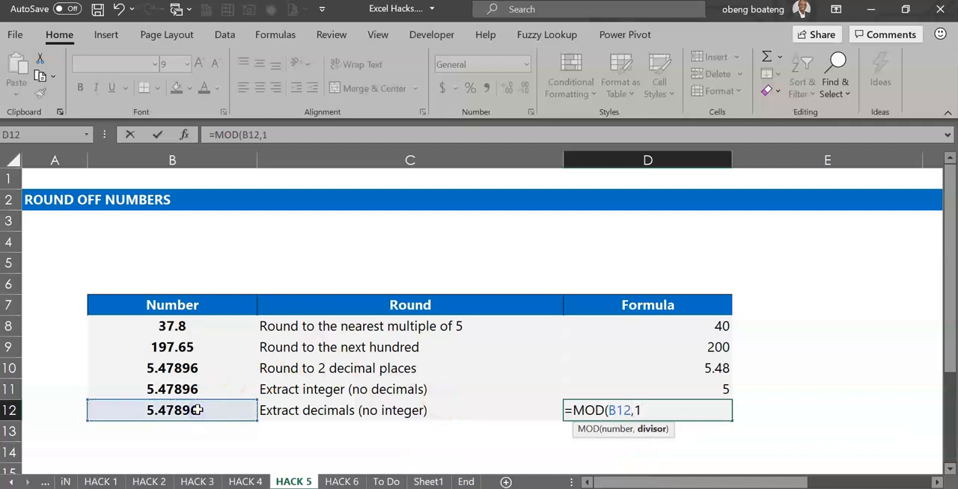
type("1)")
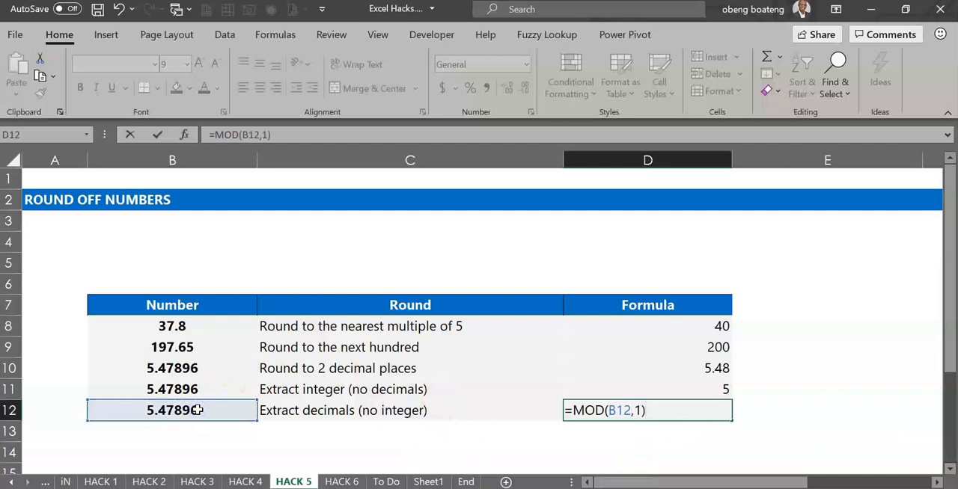
key("Return")
key("Up")
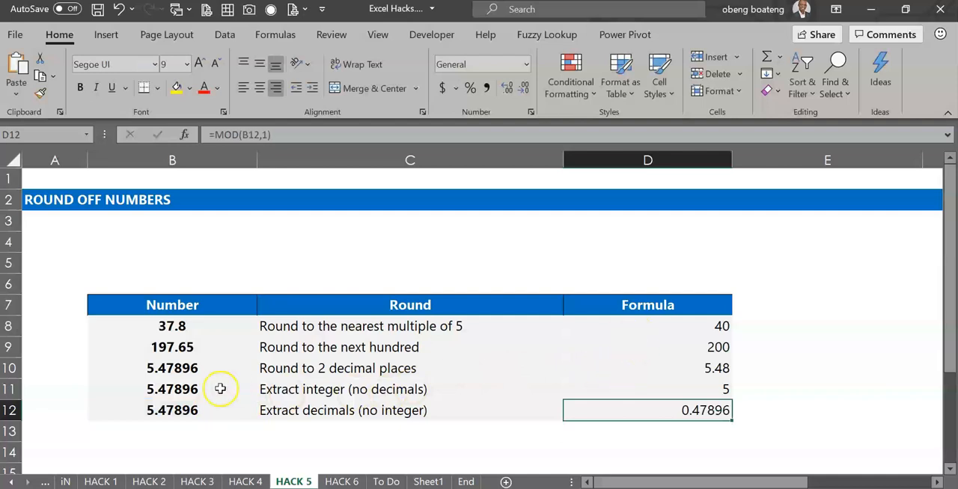
left_click(48, 488)
left_click(305, 361)
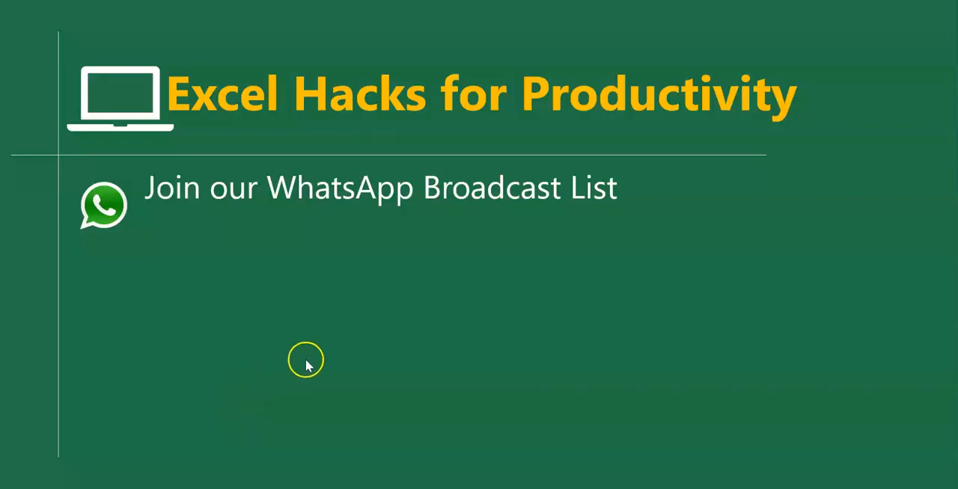